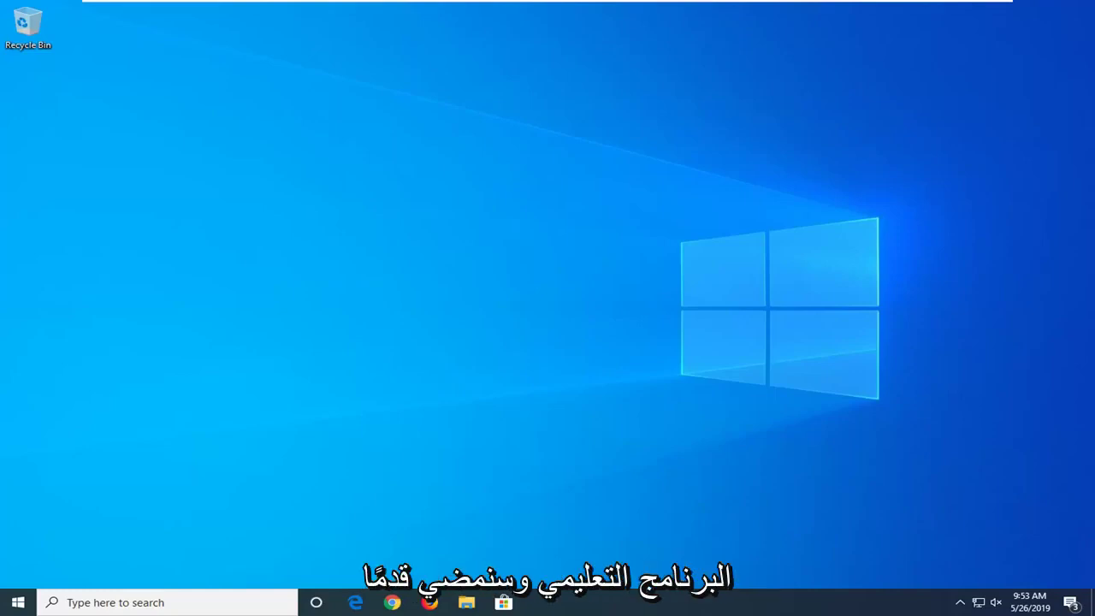
Step: Search the Start menu for 'disk management' and launch 'Create and format hard disk partitions'
{"action": "left_click", "coordinate": [12, 600]}
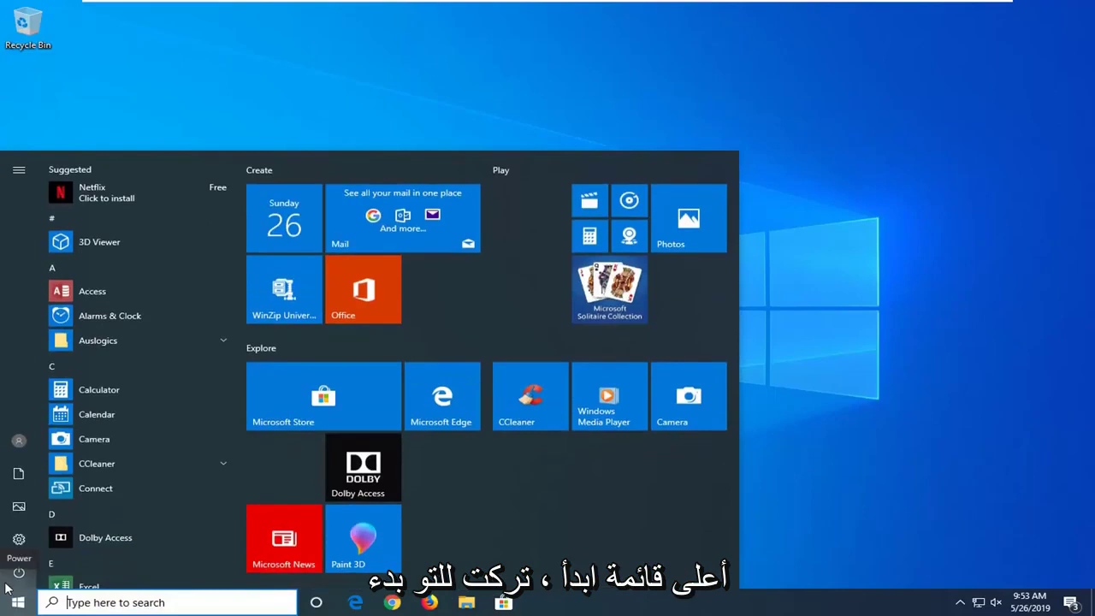
{"action": "type", "text": "di"}
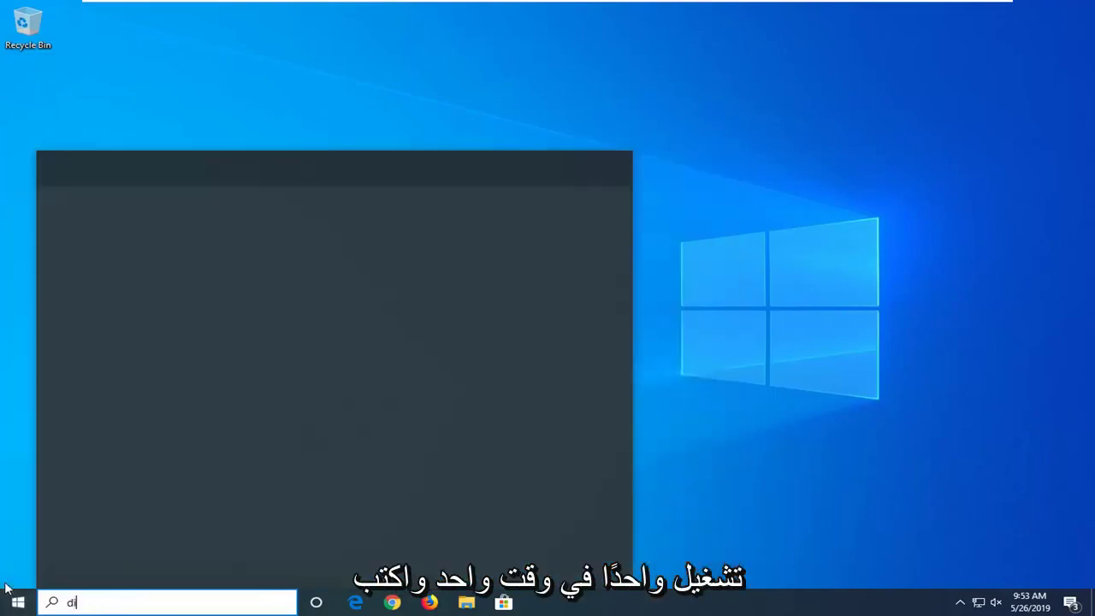
{"action": "type", "text": "sk management"}
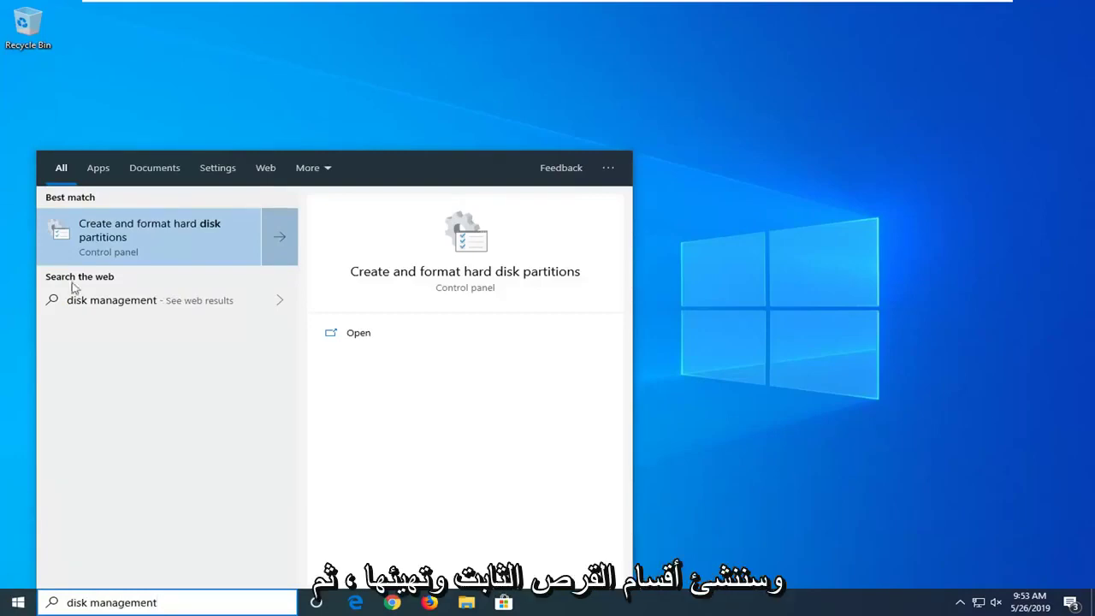
{"action": "left_click", "coordinate": [169, 243]}
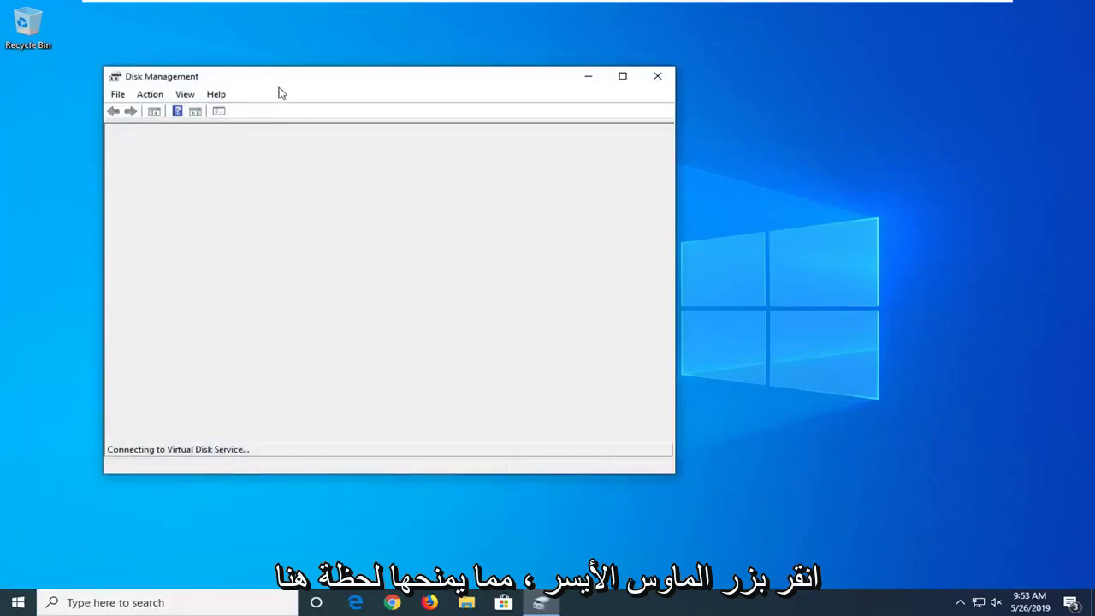
Step: Move and enlarge the Disk Management window, then select the System Reserved and C: partitions
{"action": "left_click_drag", "start_coordinate": [281, 84], "coordinate": [397, 72]}
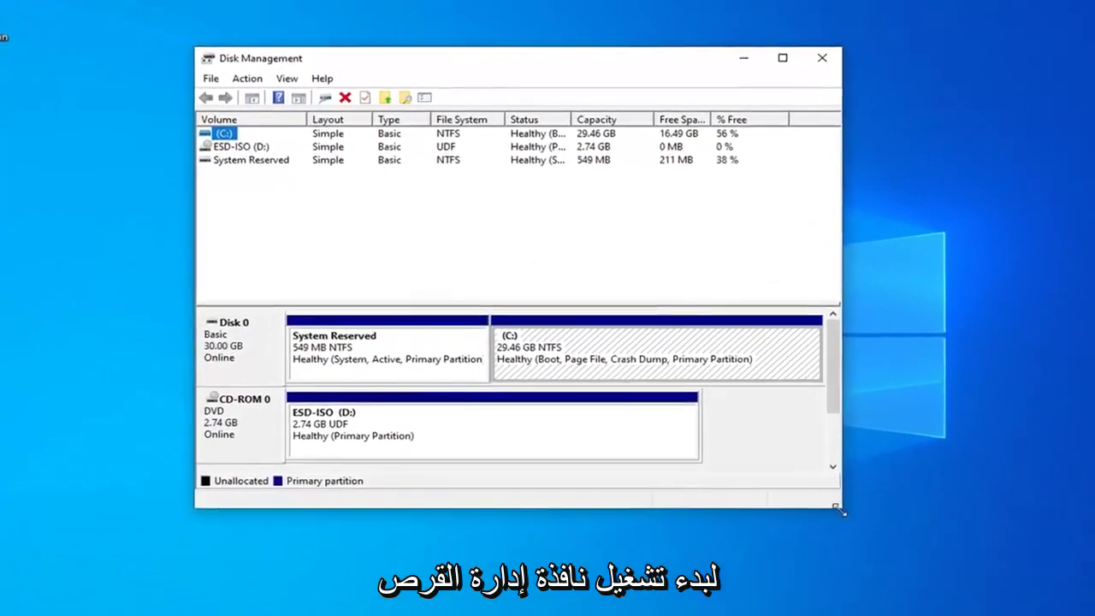
{"action": "left_click_drag", "start_coordinate": [842, 510], "coordinate": [955, 562]}
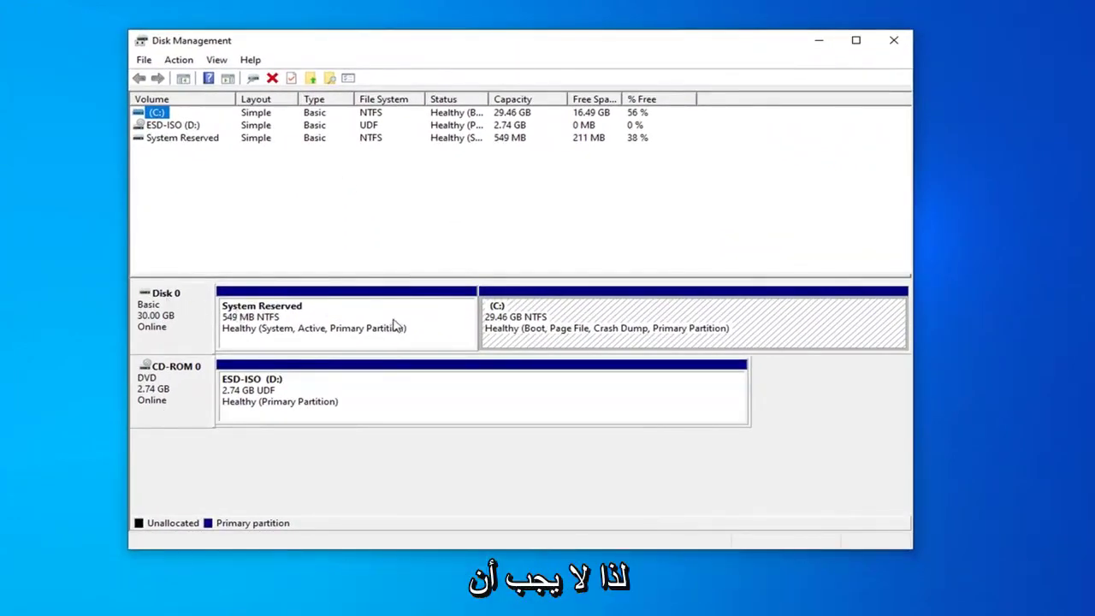
{"action": "left_click", "coordinate": [268, 332]}
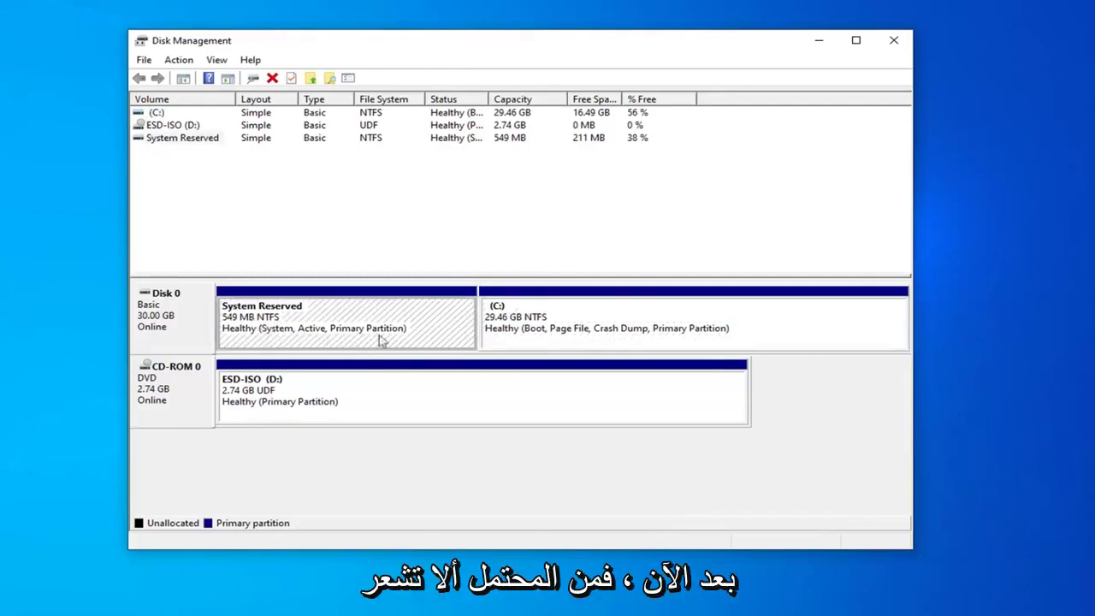
{"action": "left_click", "coordinate": [519, 336]}
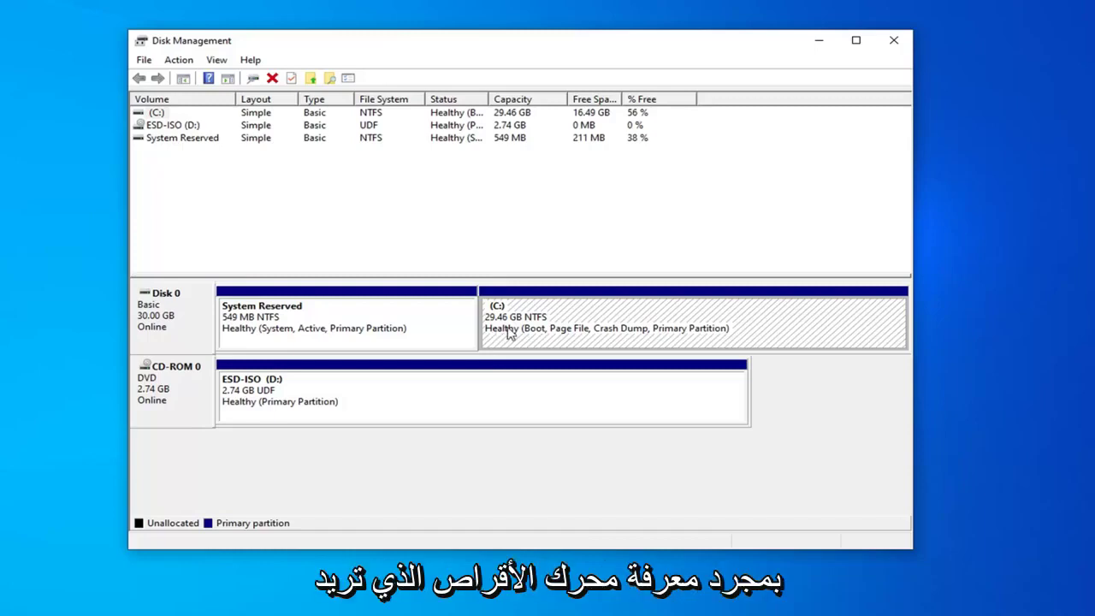
Step: Open the Shrink Volume dialog for the C: partition
{"action": "right_click", "coordinate": [514, 311]}
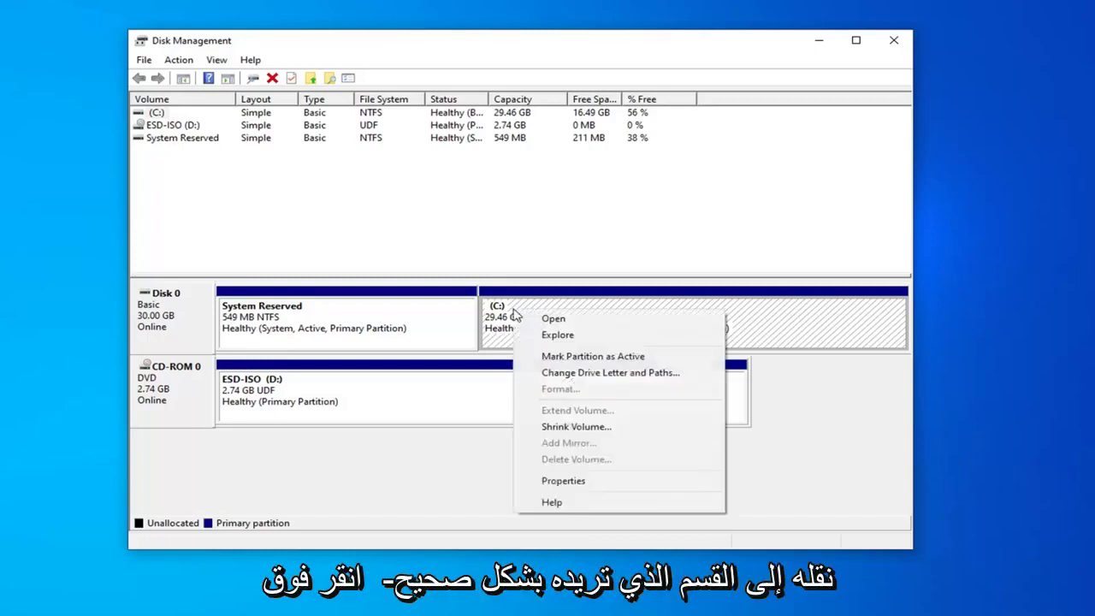
{"action": "left_click", "coordinate": [571, 427]}
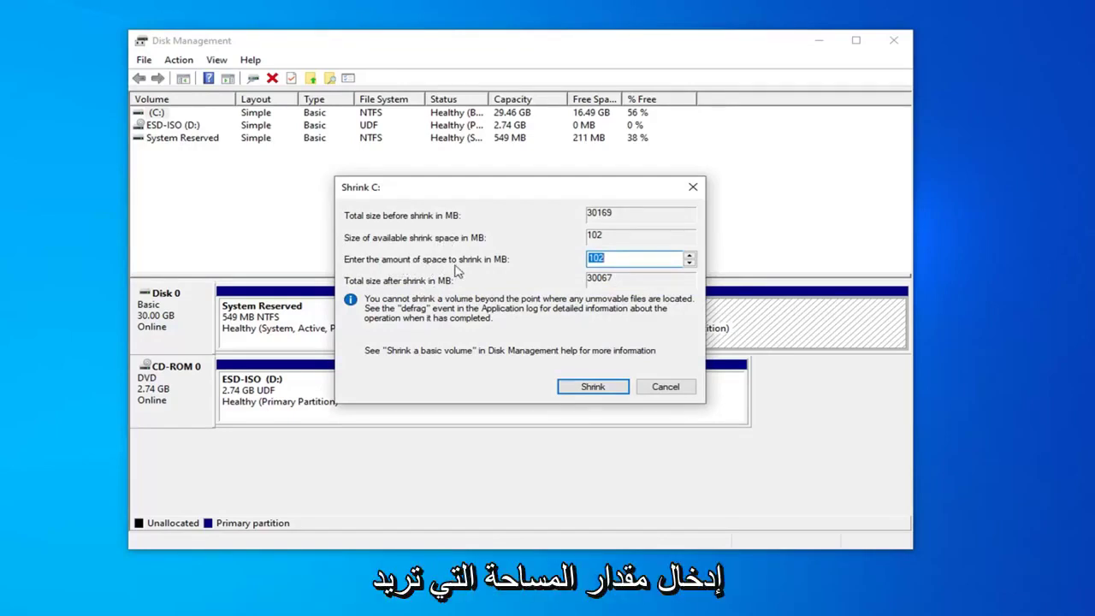
Step: Set the amount to shrink C: to 100 MB and apply the shrink
{"action": "left_click", "coordinate": [605, 257]}
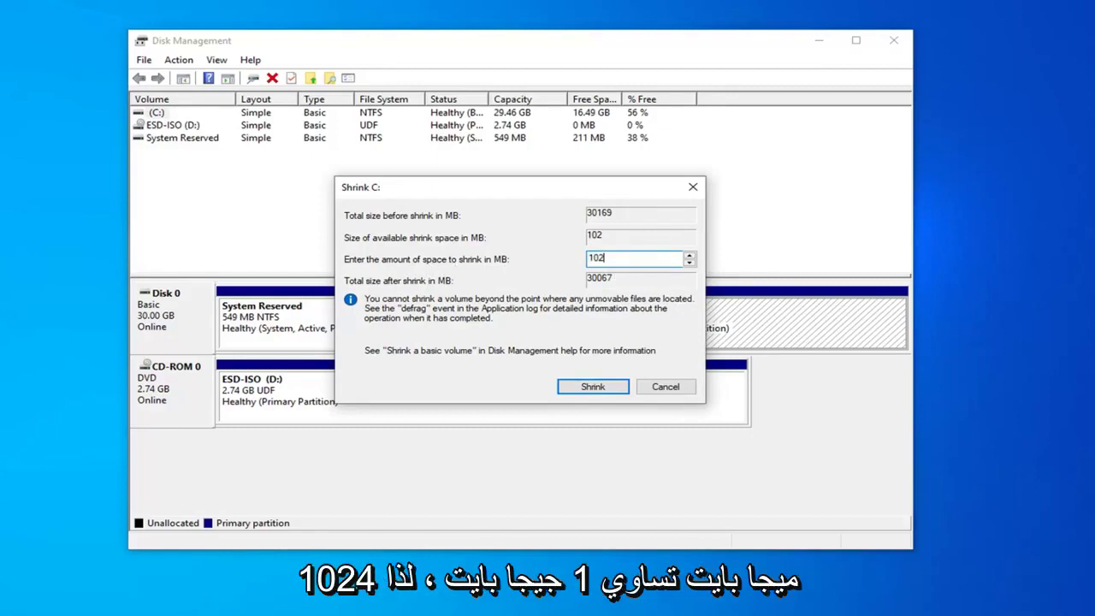
{"action": "type", "text": "4"}
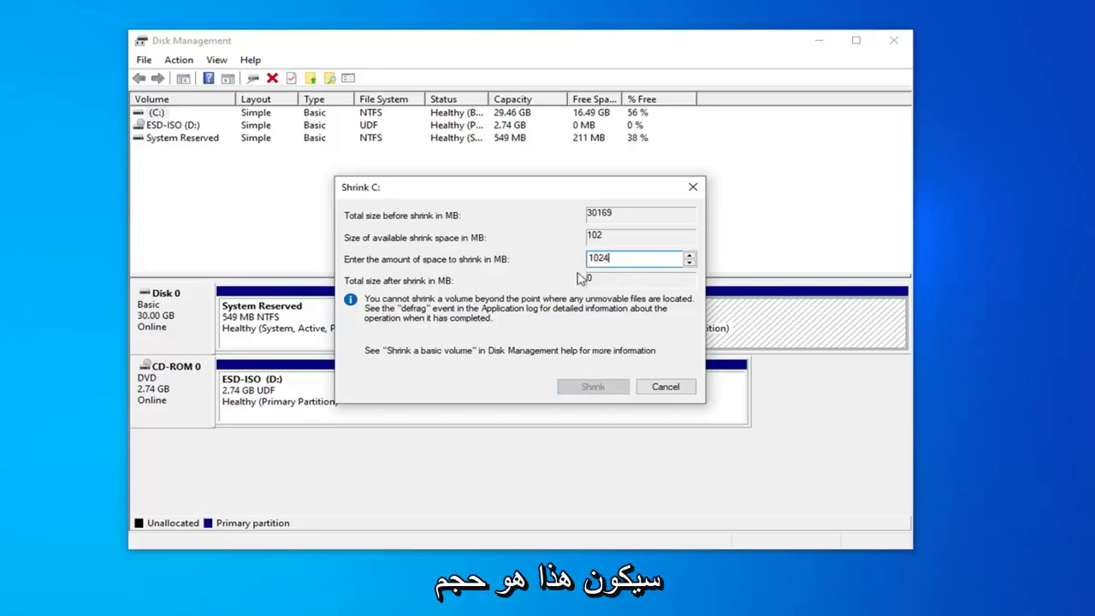
{"action": "double_click", "coordinate": [599, 257]}
{"action": "type", "text": "100"}
{"action": "left_click_drag", "start_coordinate": [605, 258], "coordinate": [592, 258]}
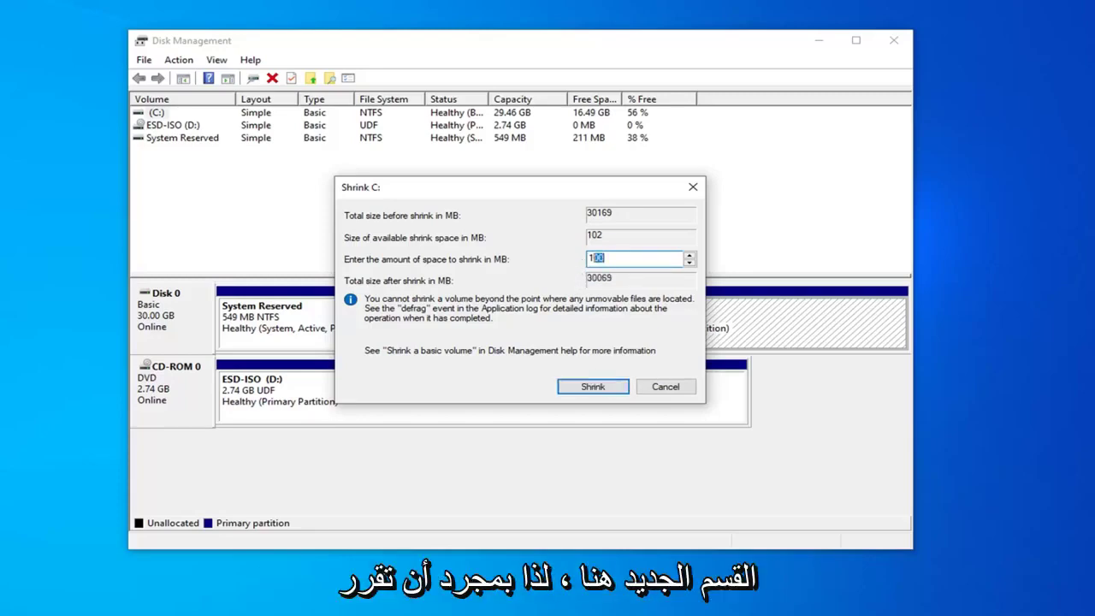
{"action": "type", "text": "00"}
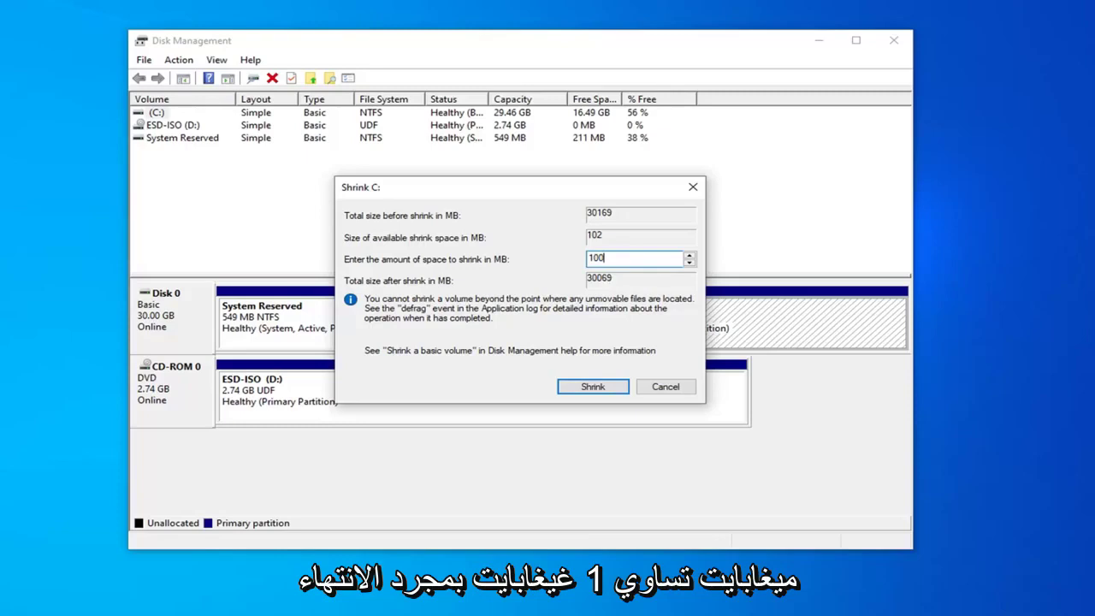
{"action": "left_click", "coordinate": [593, 387]}
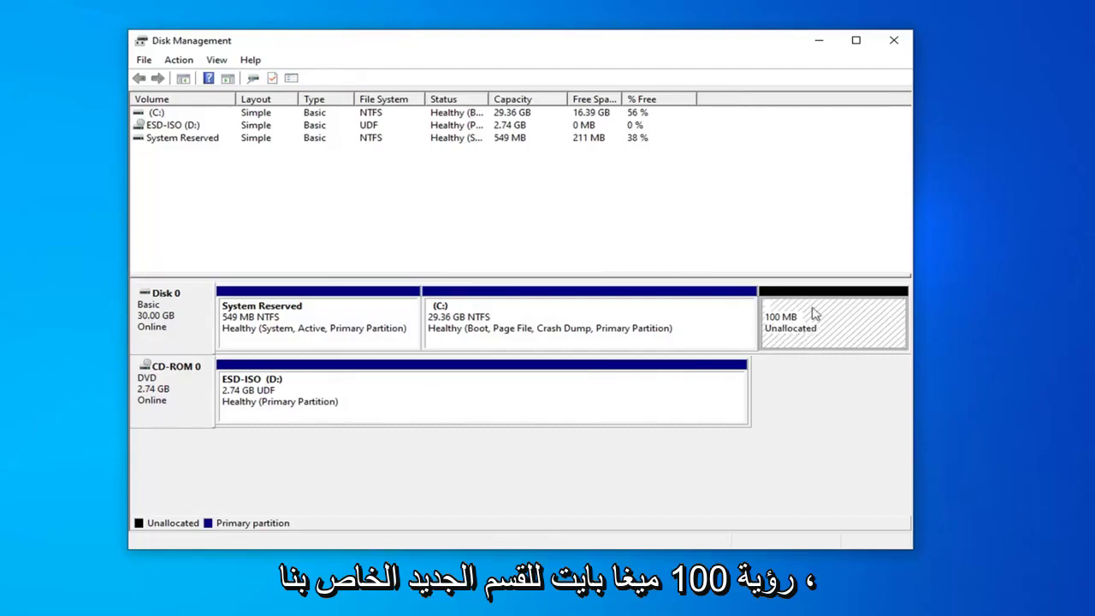
Step: Start the New Simple Volume wizard on the 100 MB unallocated space and reposition its window
{"action": "right_click", "coordinate": [792, 321]}
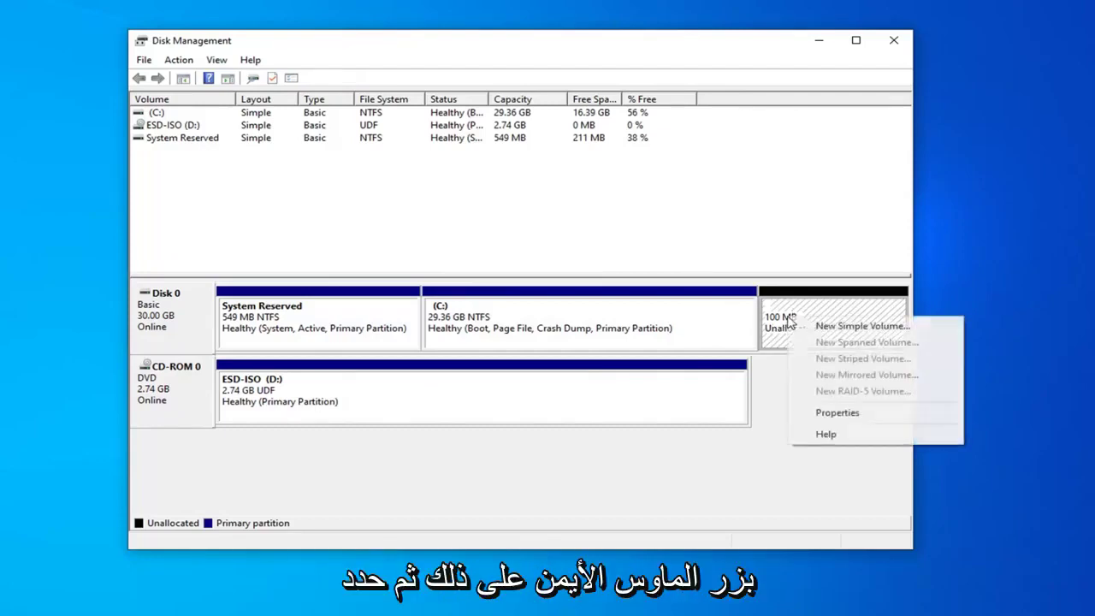
{"action": "left_click", "coordinate": [831, 330]}
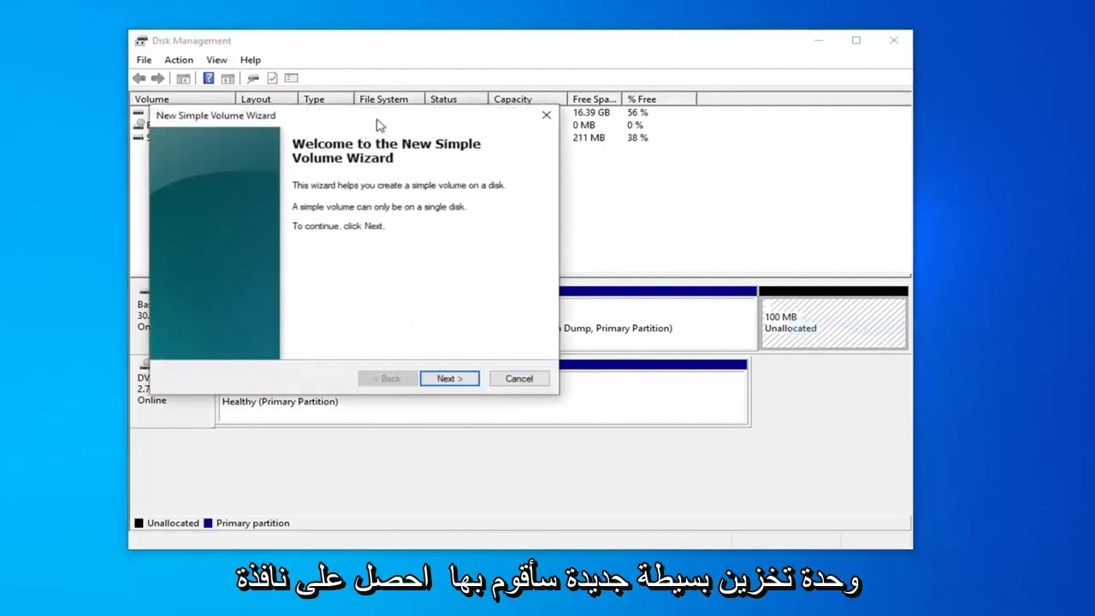
{"action": "left_click_drag", "start_coordinate": [374, 123], "coordinate": [547, 144]}
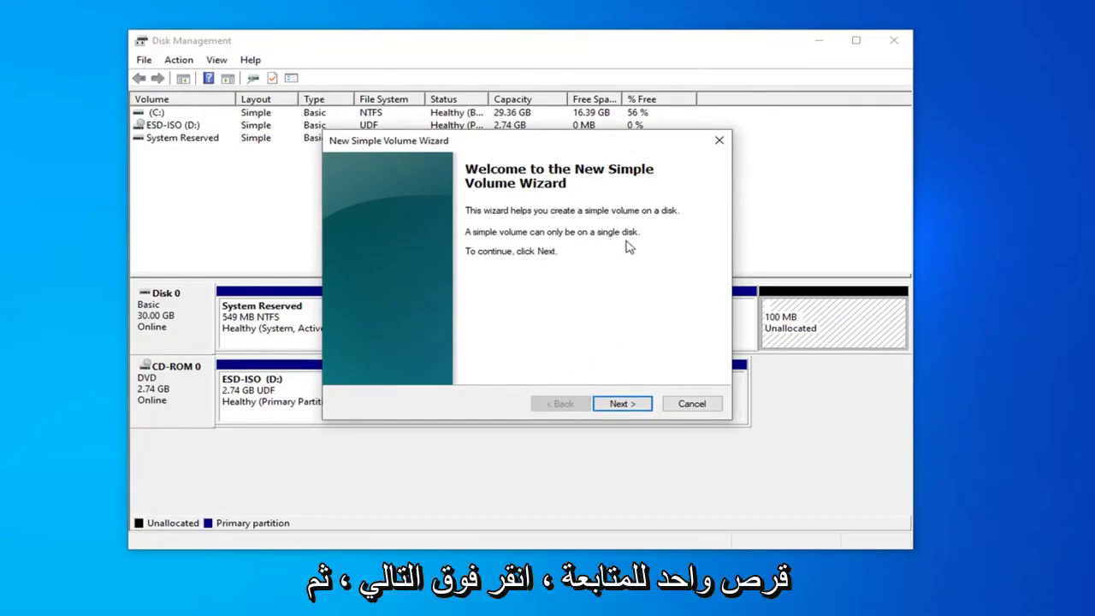
Step: Accept the full 99 MB volume size and keep E as the drive letter
{"action": "left_click", "coordinate": [623, 406]}
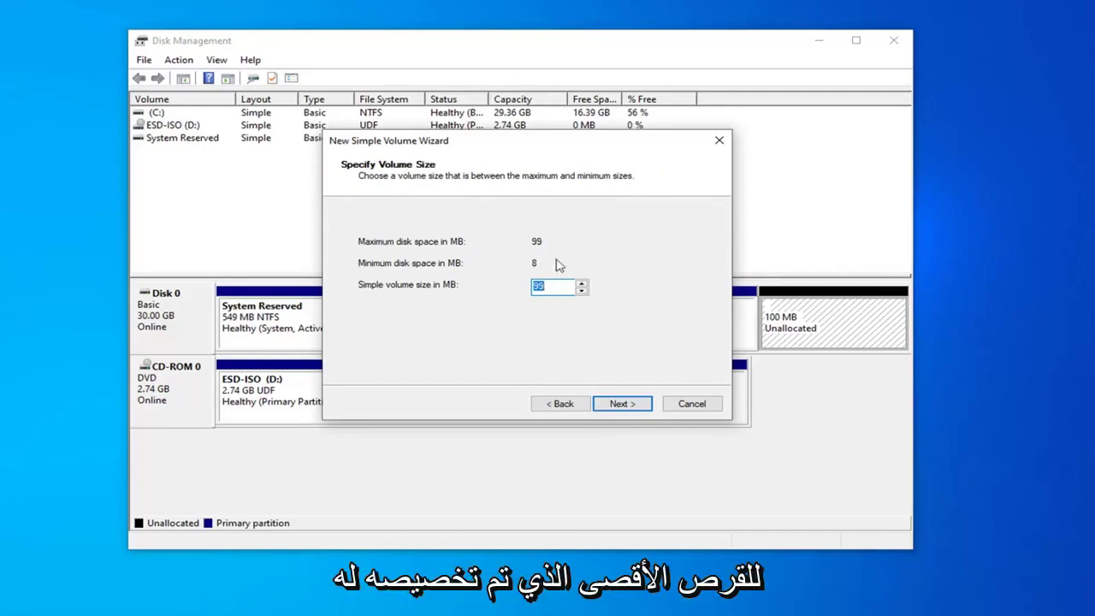
{"action": "left_click", "coordinate": [622, 406]}
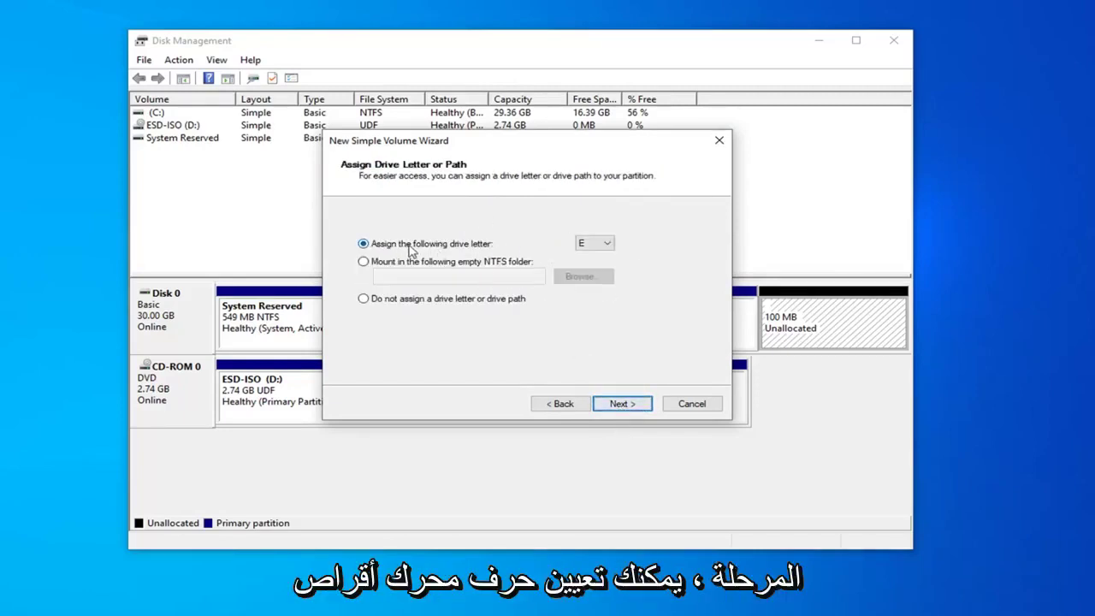
{"action": "left_click", "coordinate": [592, 245]}
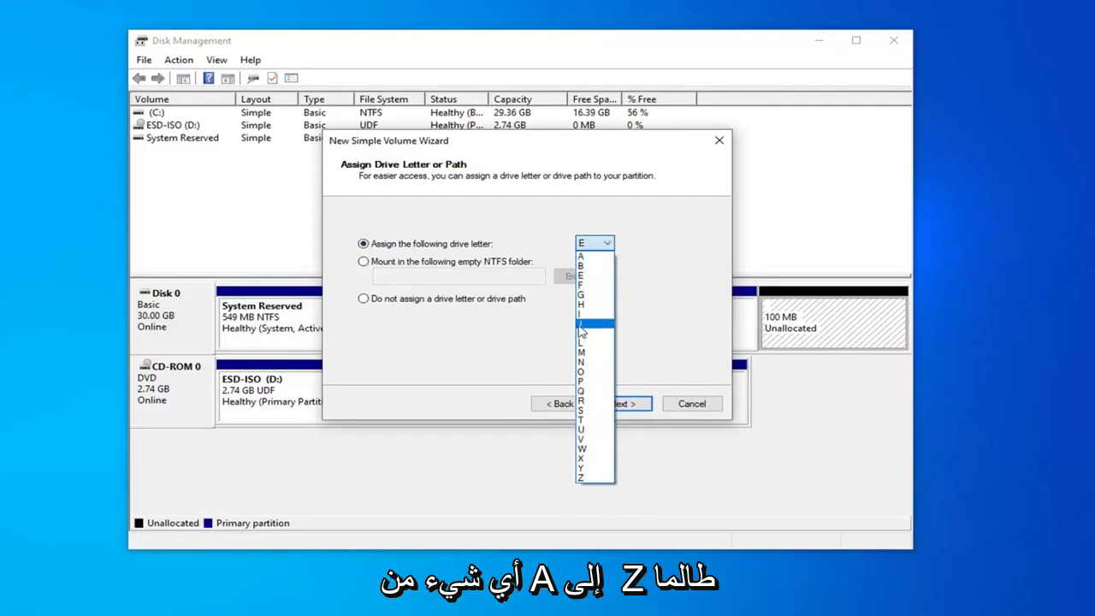
{"action": "left_click", "coordinate": [589, 243]}
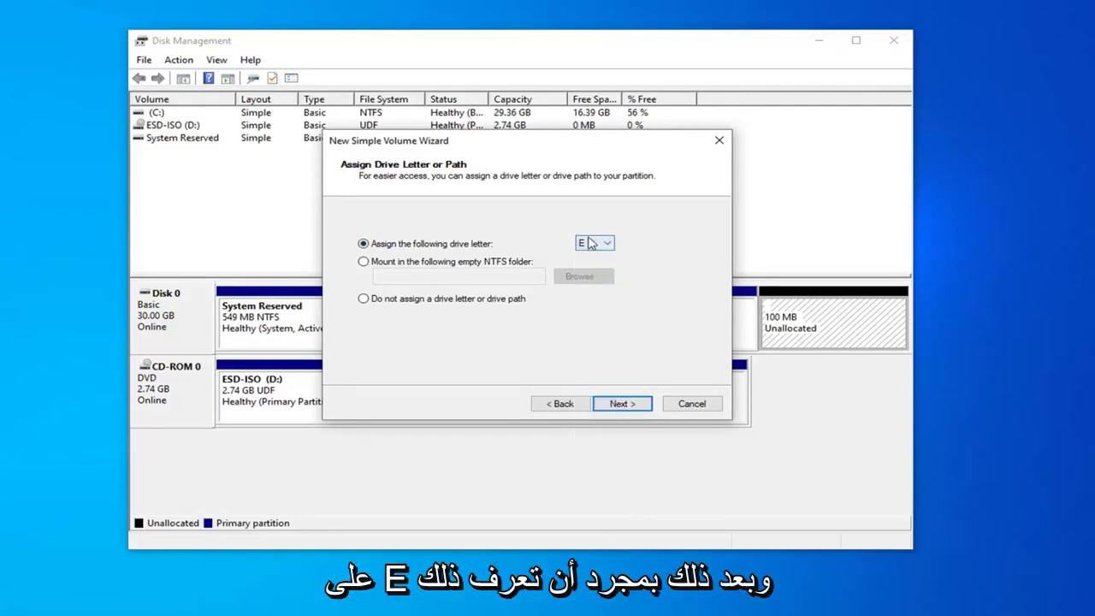
Step: Keep NTFS quick format and replace the 'New Volume' label with 'Extra Storage'
{"action": "left_click", "coordinate": [622, 405]}
{"action": "left_click", "coordinate": [529, 316]}
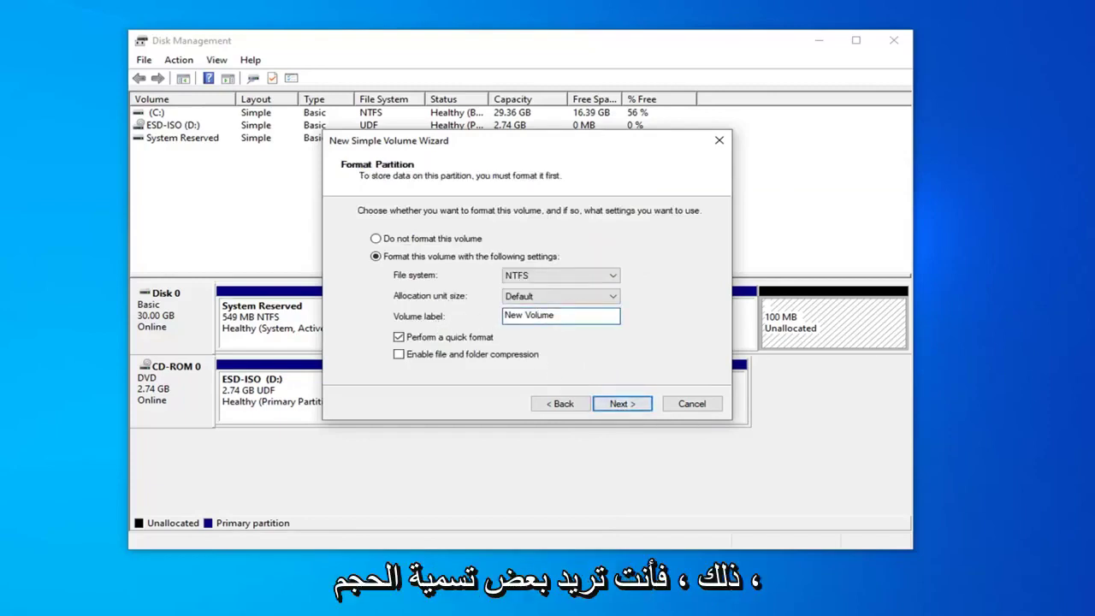
{"action": "left_click_drag", "start_coordinate": [556, 316], "coordinate": [464, 317]}
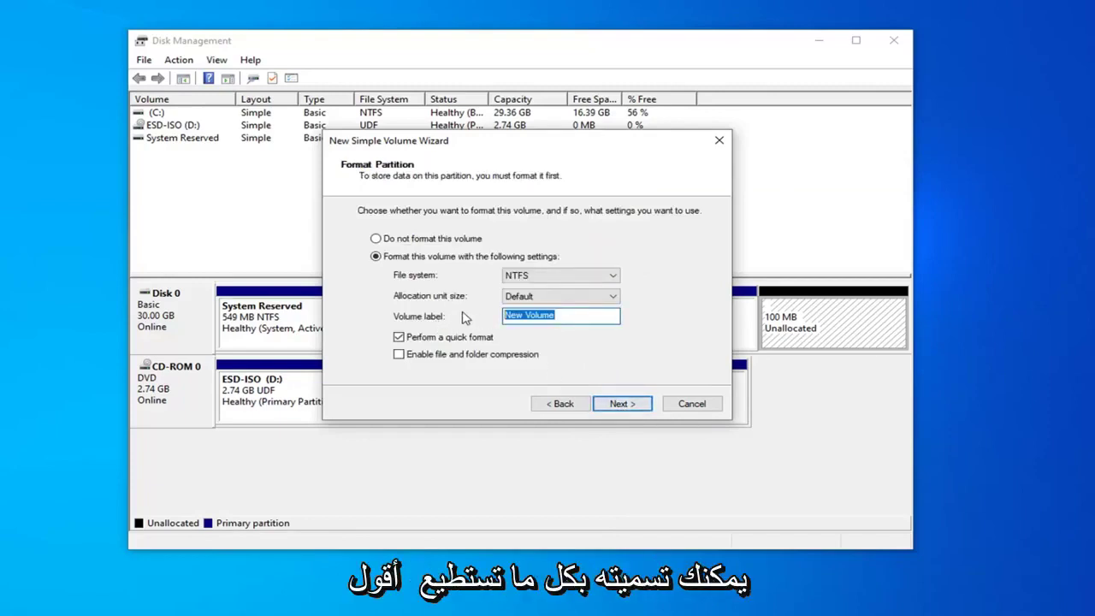
{"action": "type", "text": "Extyr"}
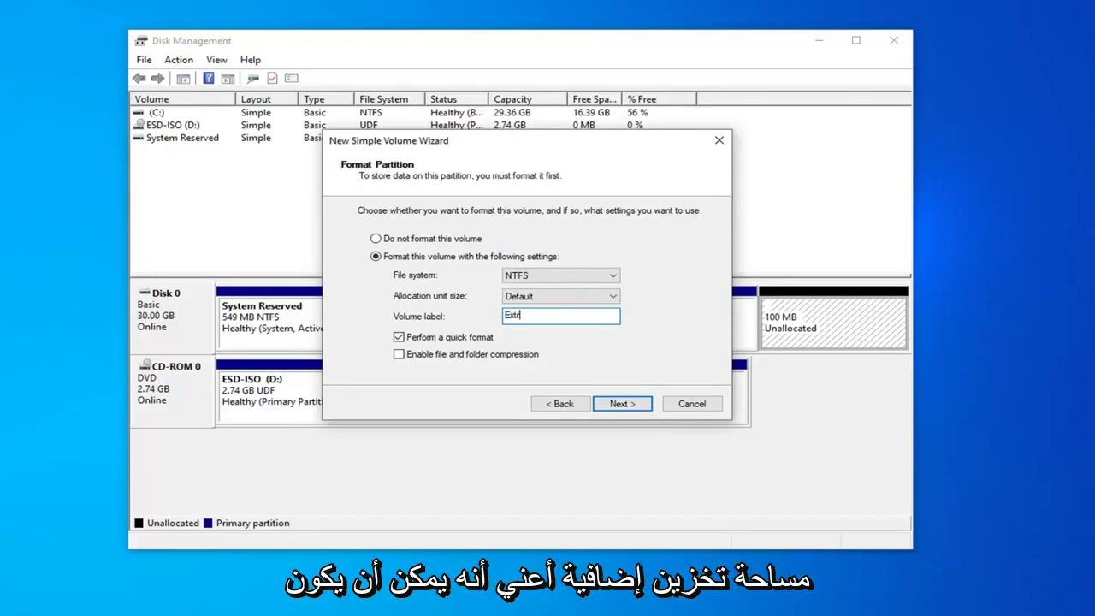
{"action": "type", "text": "a Storage"}
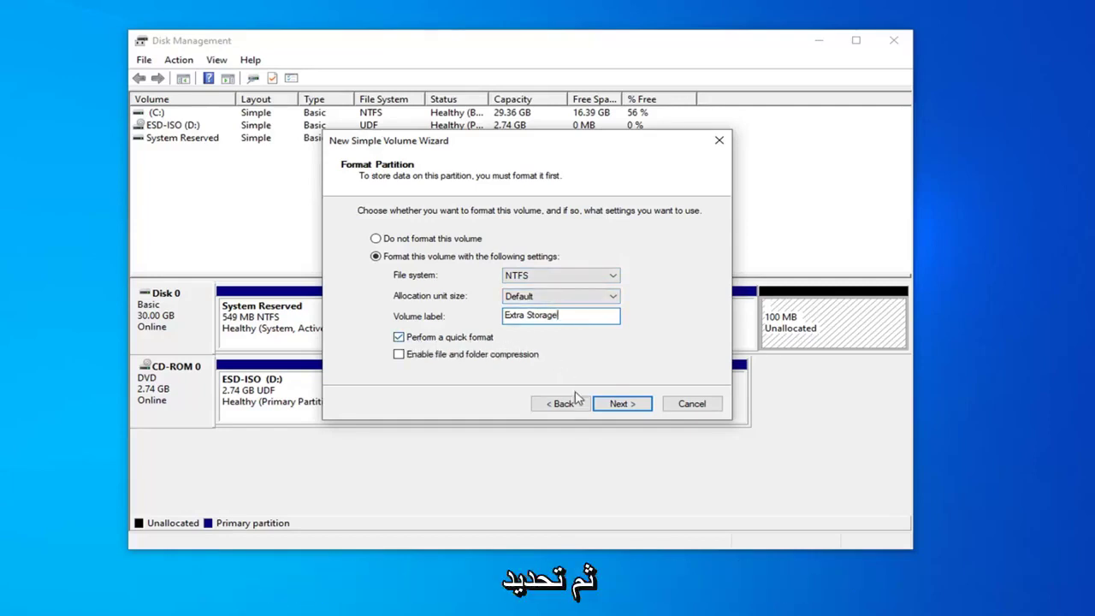
Step: Confirm the format settings, review the summary list, and finish the wizard
{"action": "left_click", "coordinate": [629, 406]}
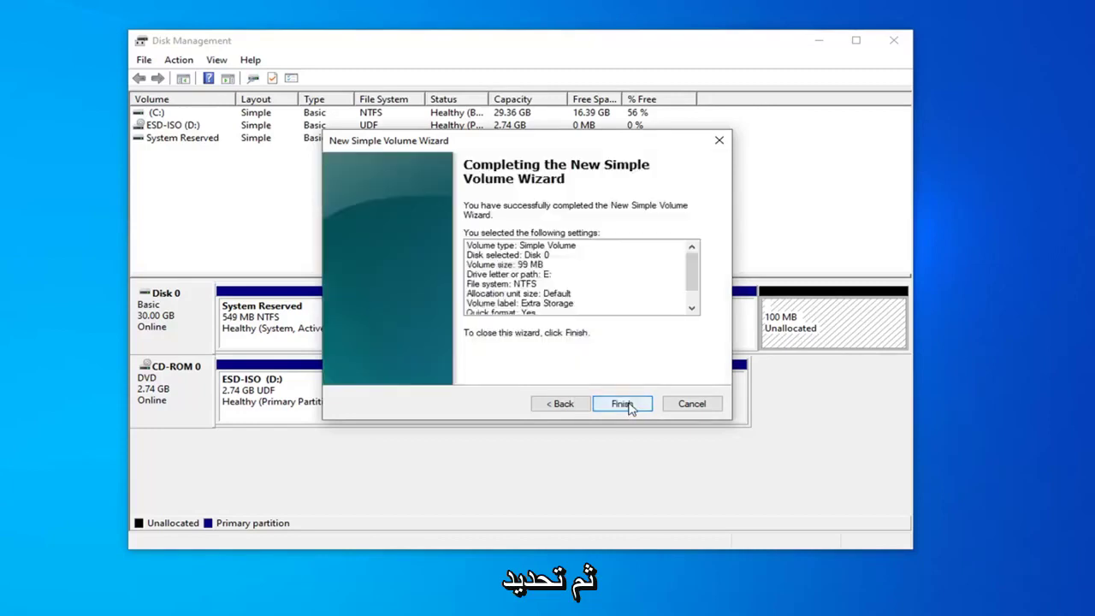
{"action": "scroll", "coordinate": [564, 265], "scroll_direction": "down", "scroll_amount": 1}
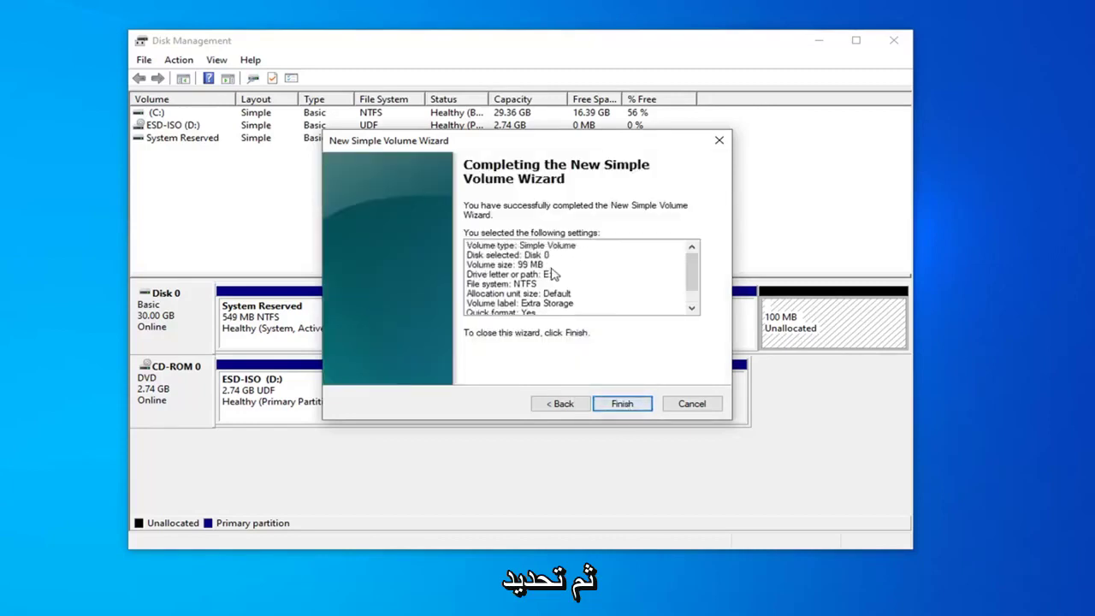
{"action": "scroll", "coordinate": [556, 283], "scroll_direction": "up", "scroll_amount": 1}
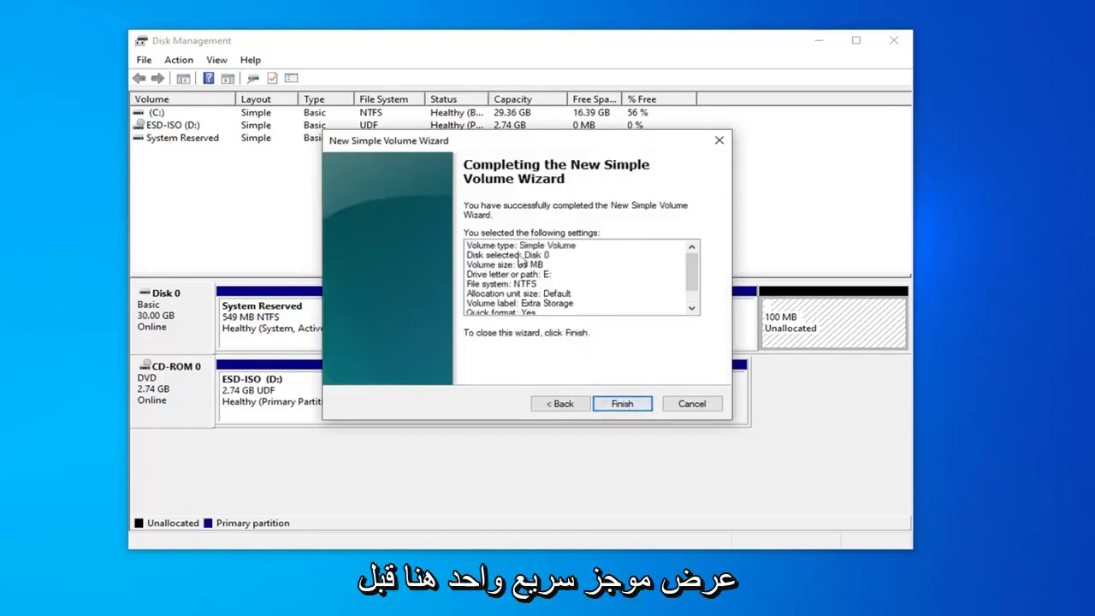
{"action": "left_click", "coordinate": [625, 404]}
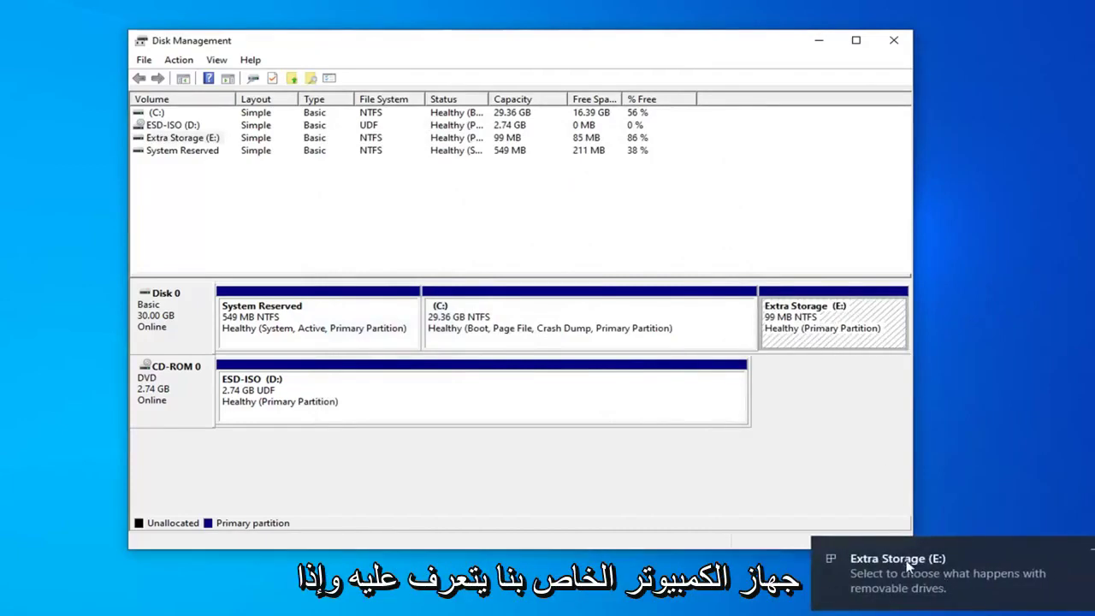
Step: Verify Extra Storage (E:) in This PC shows 84.9 MB free of 98.9 MB, then minimize Explorer
{"action": "key", "text": "super+e"}
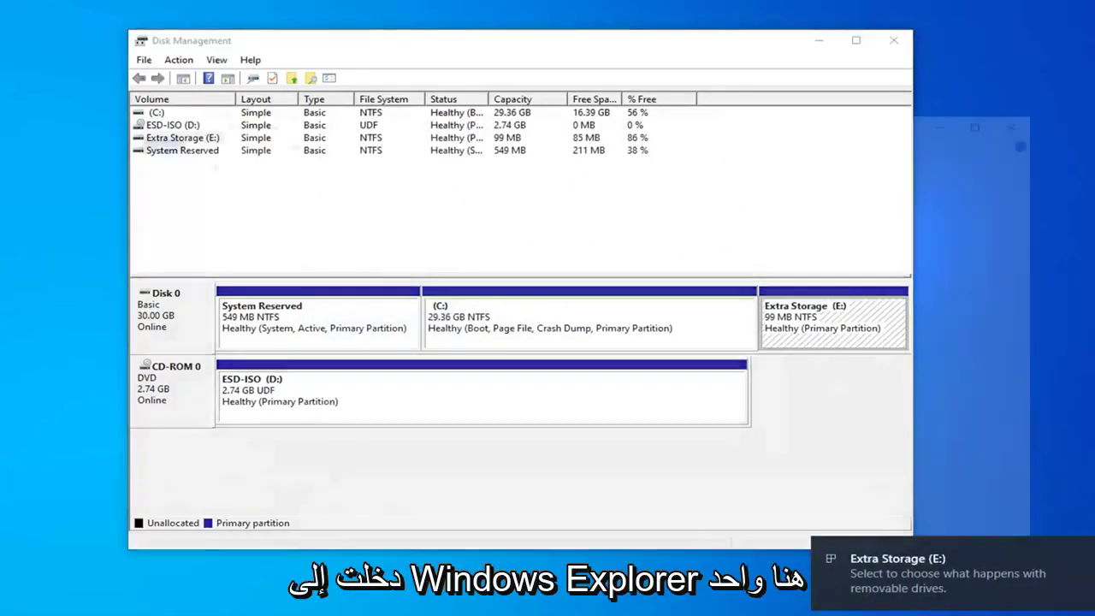
{"action": "left_click", "coordinate": [177, 315]}
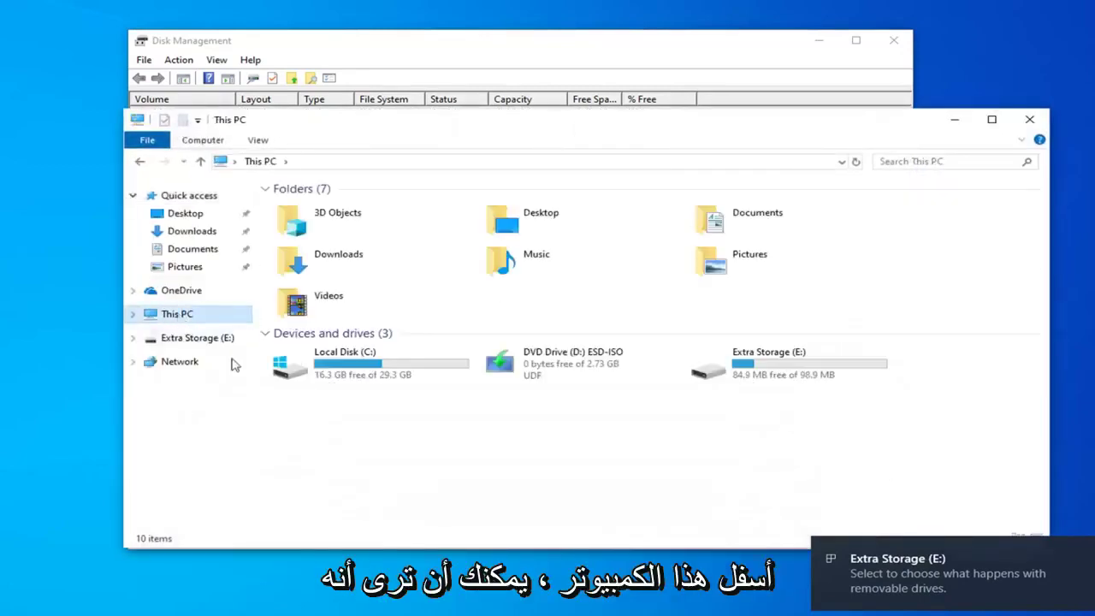
{"action": "left_click", "coordinate": [790, 377]}
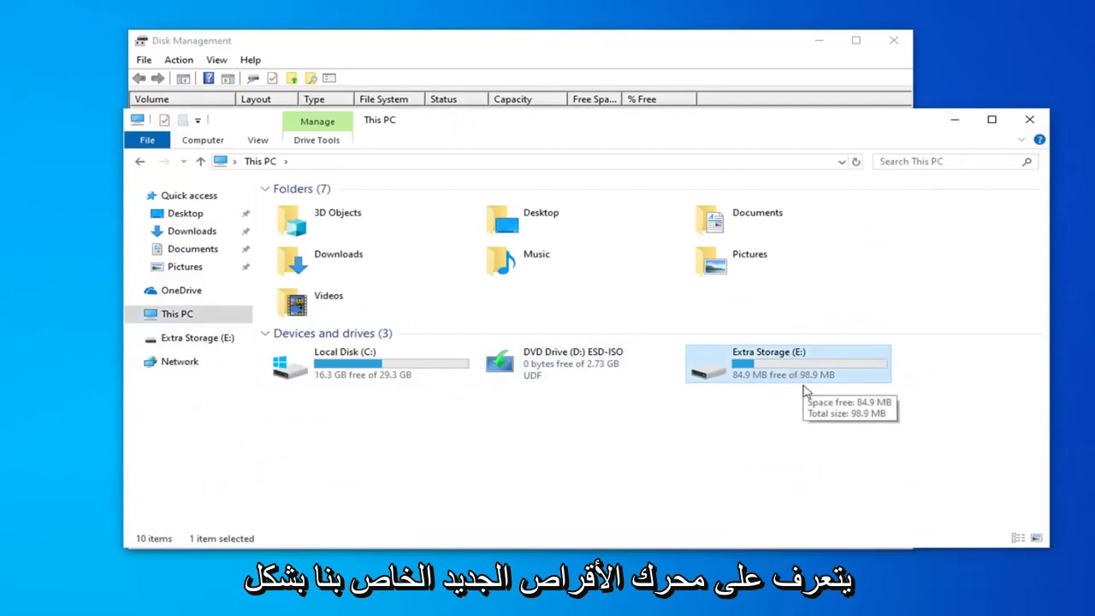
{"action": "left_click", "coordinate": [952, 118]}
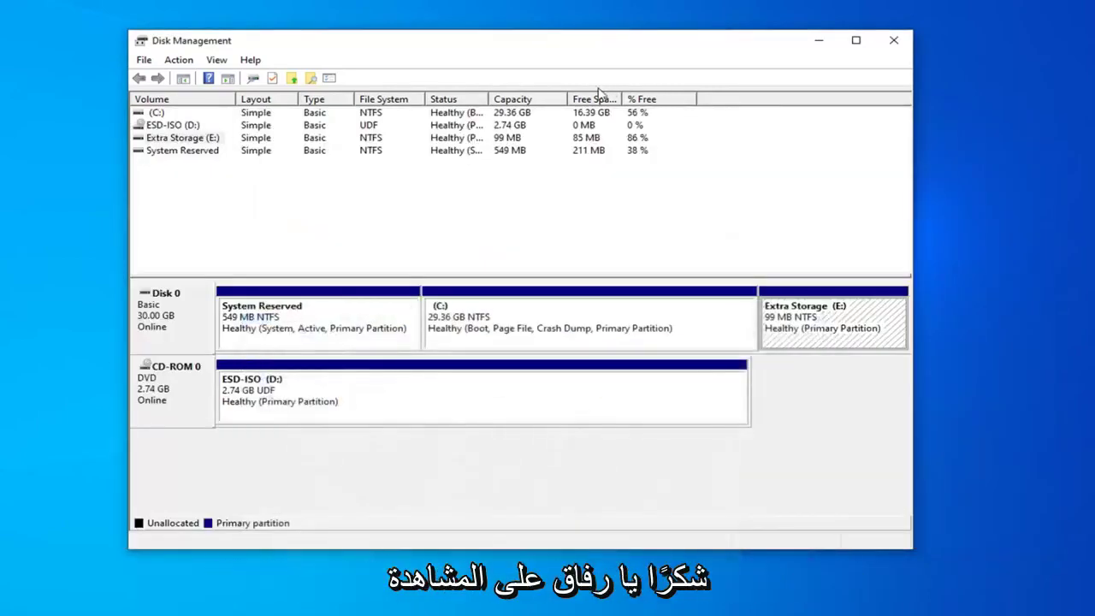